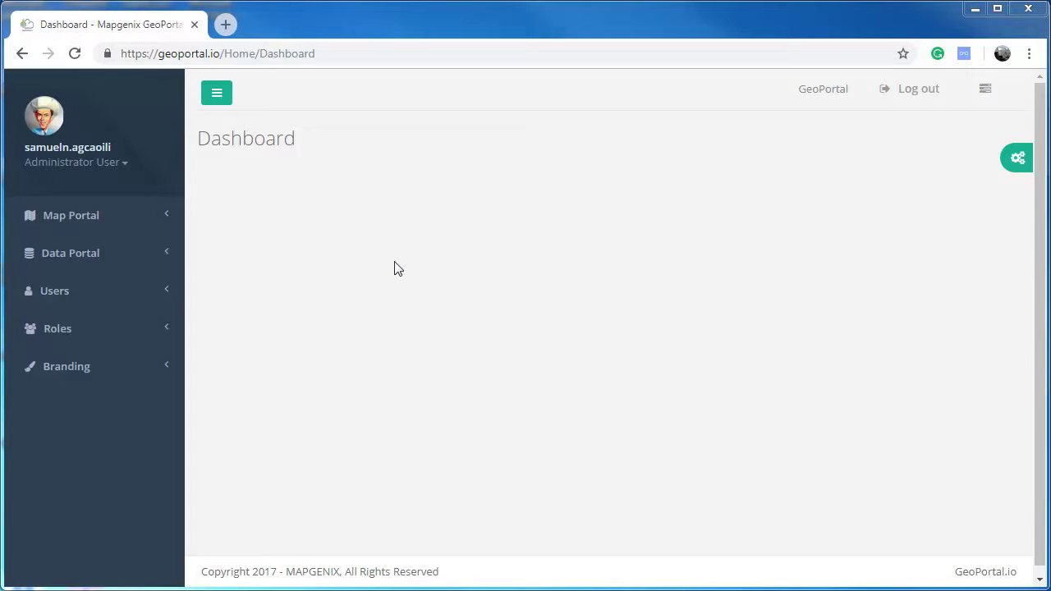
- Check the empty View my maps list under Map Portal, then begin creating a new map
click(167, 220)
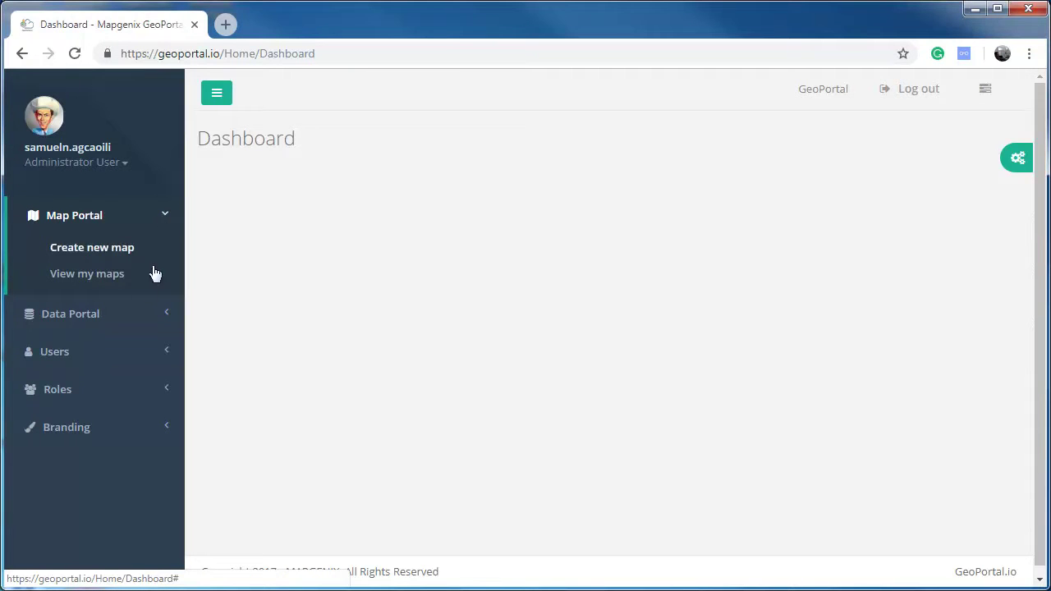
click(94, 274)
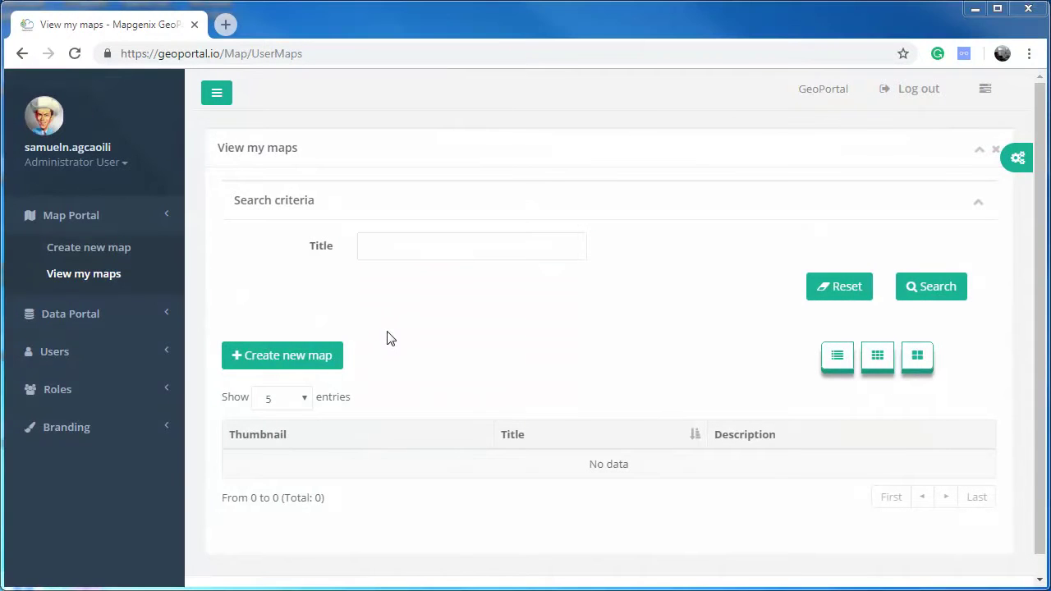
click(294, 362)
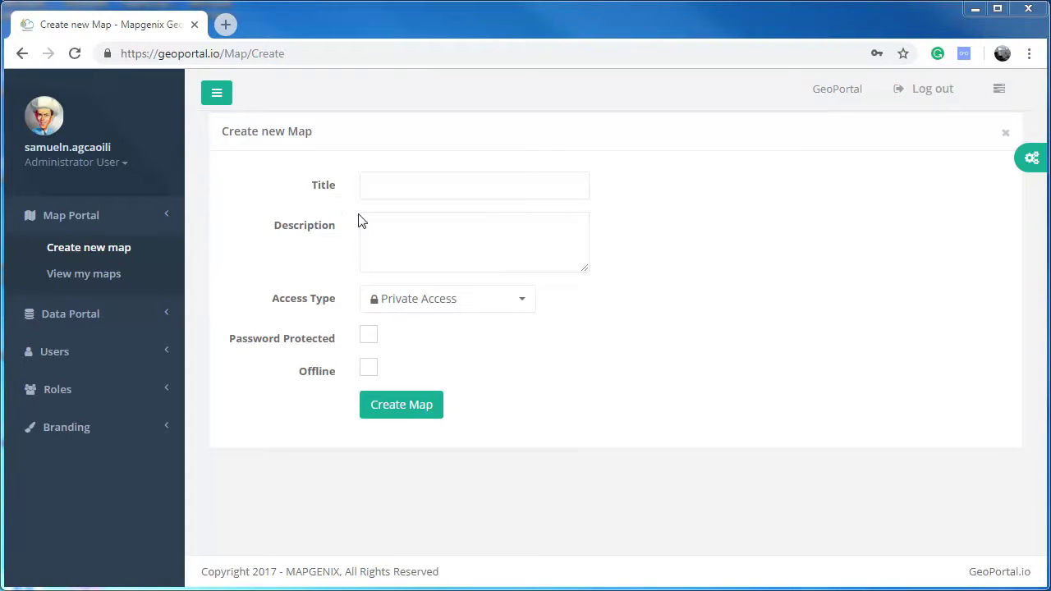
- Enter title 'San Antonio Sidewalks' and description 'Map of the sidewalks of downtown San Antonio.'
click(373, 188)
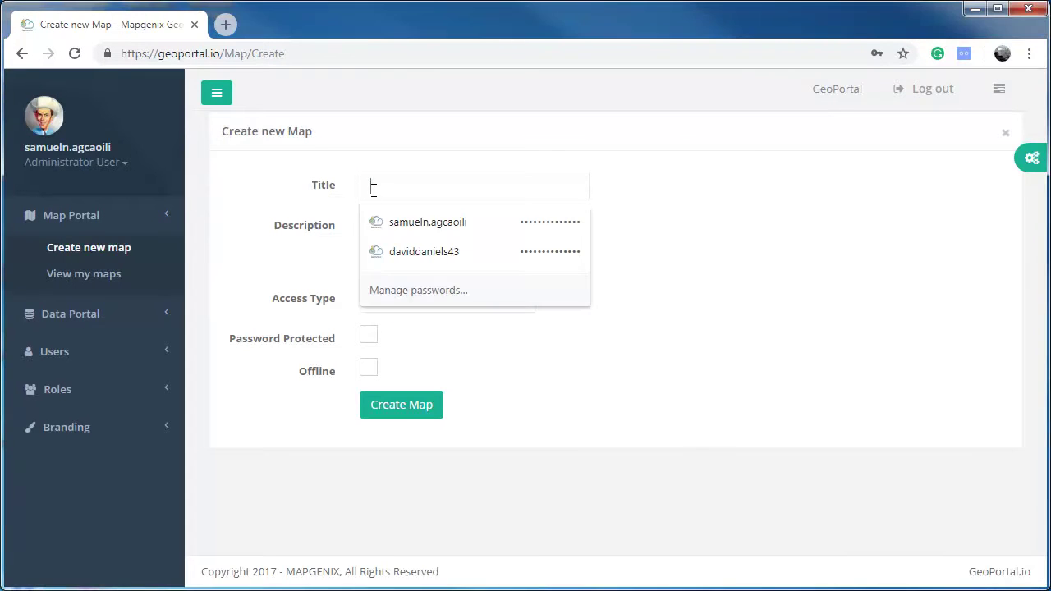
text(San Antonio Sidewalks)
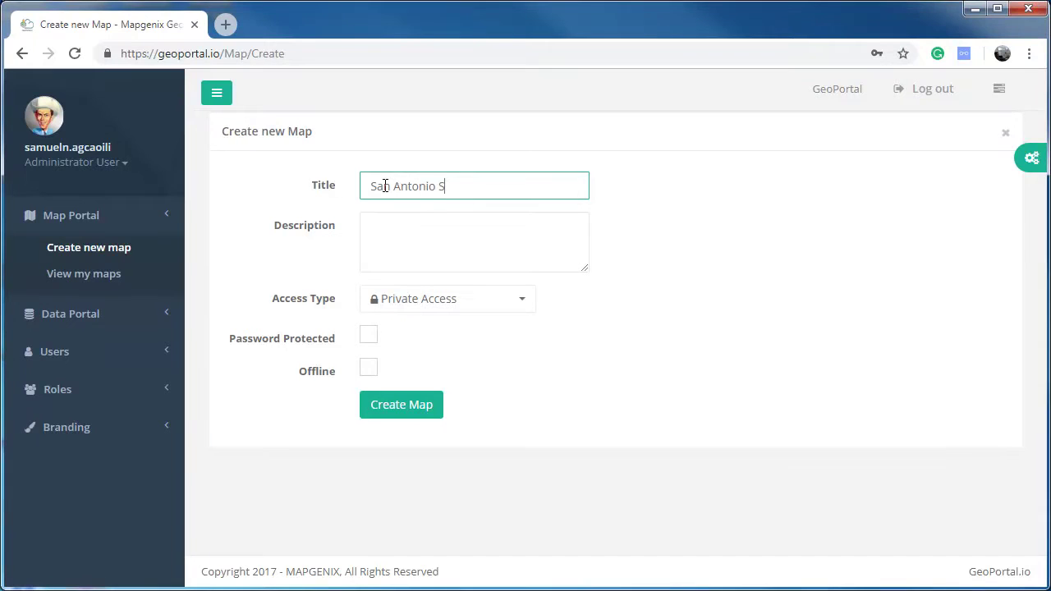
click(403, 230)
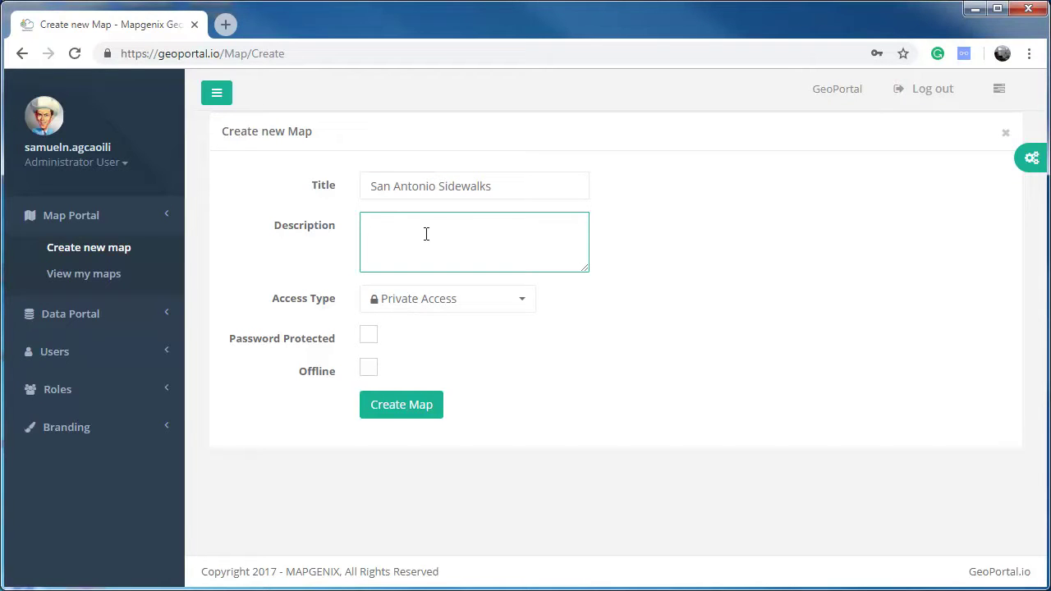
text(Map of the sidewalks of downtown San )
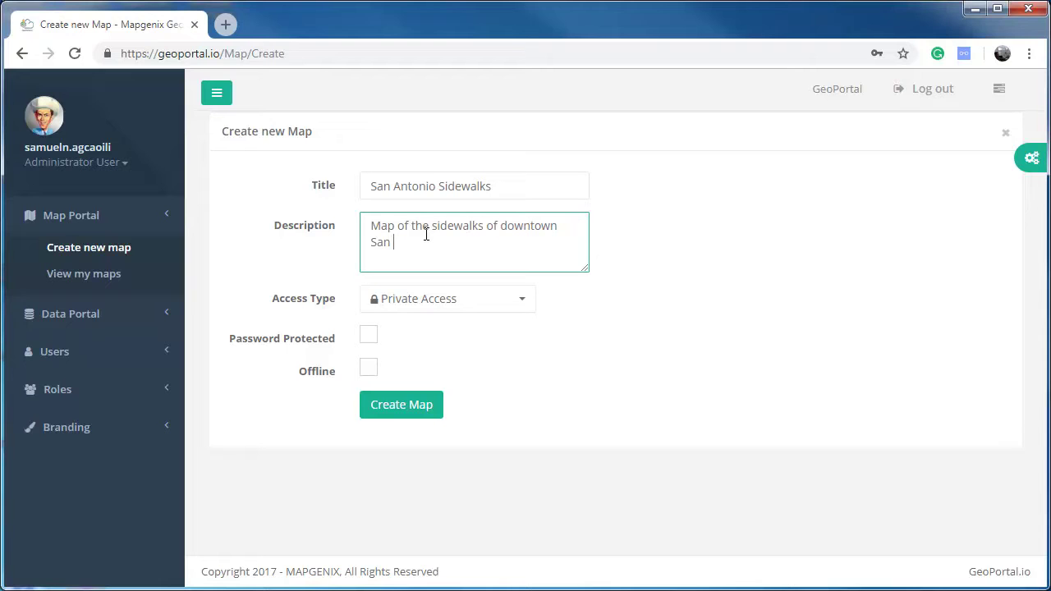
text(Antonio.)
key(Tab)
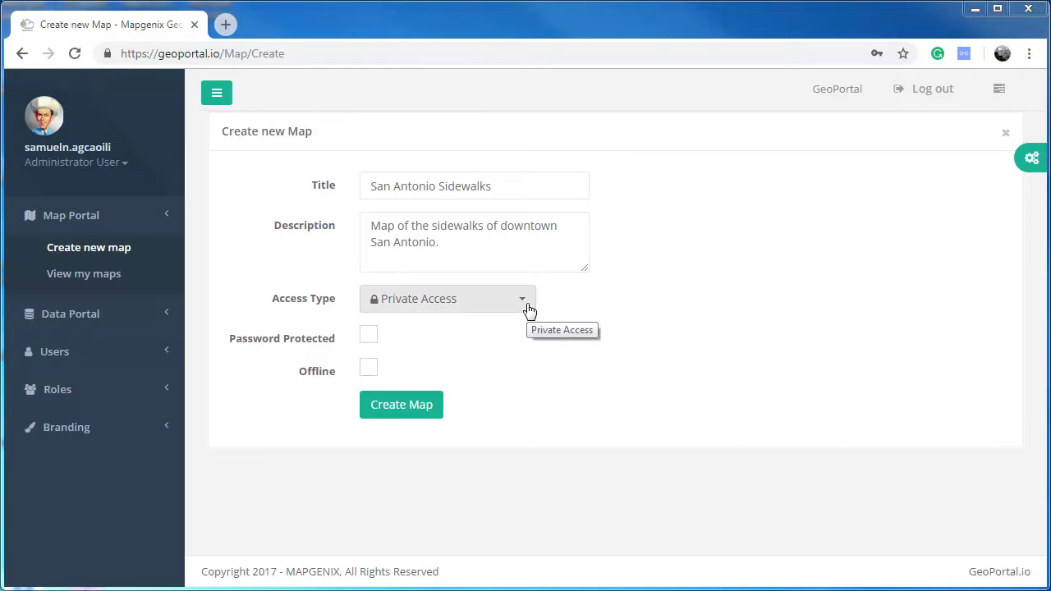
- Change the Access Type from Private Access to Public Access
click(526, 305)
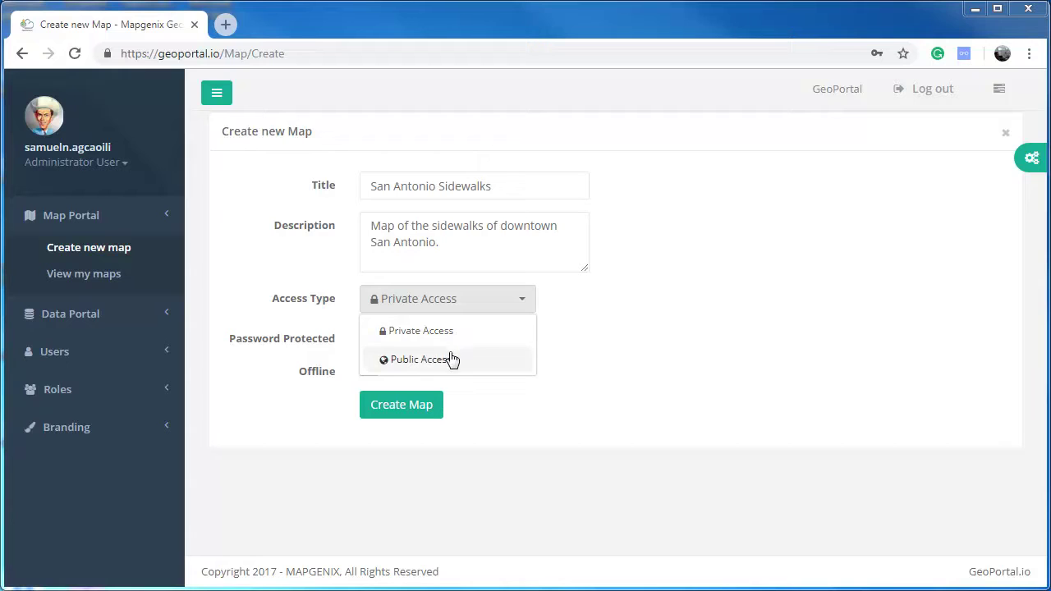
click(443, 338)
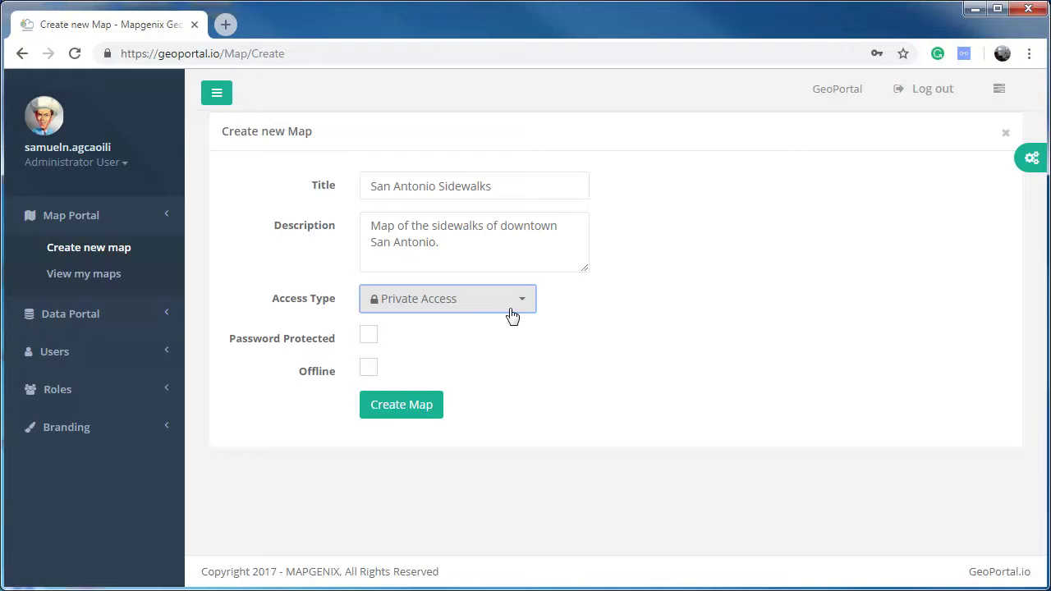
click(529, 301)
click(432, 361)
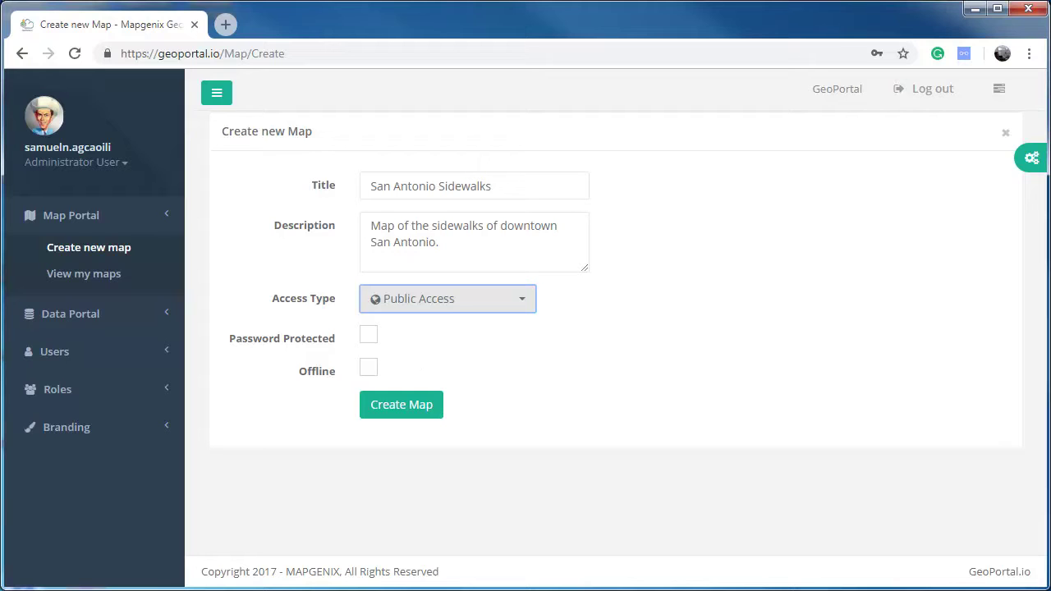
click(367, 340)
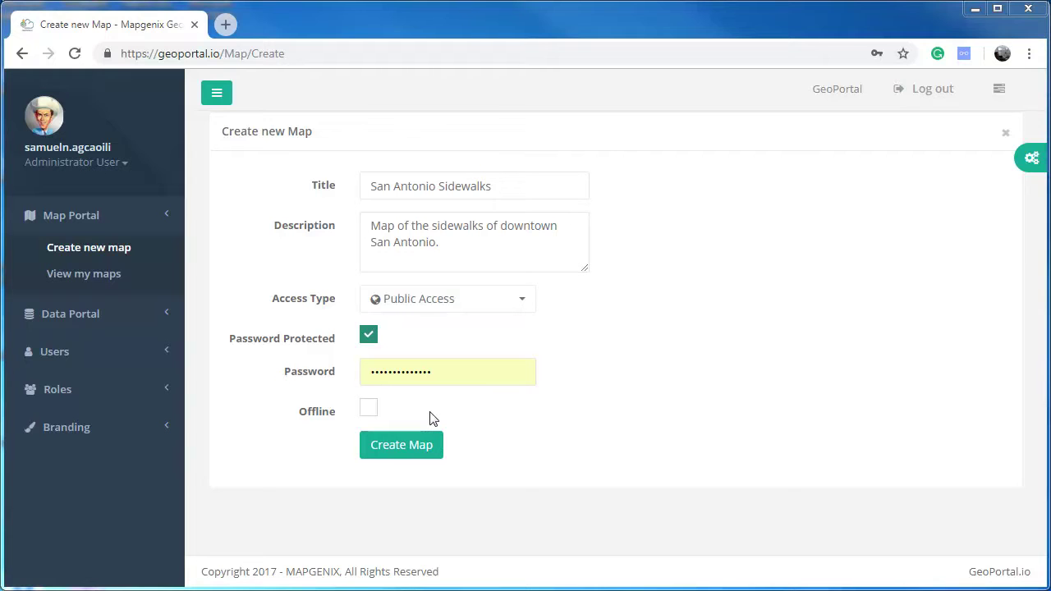
click(369, 413)
click(369, 336)
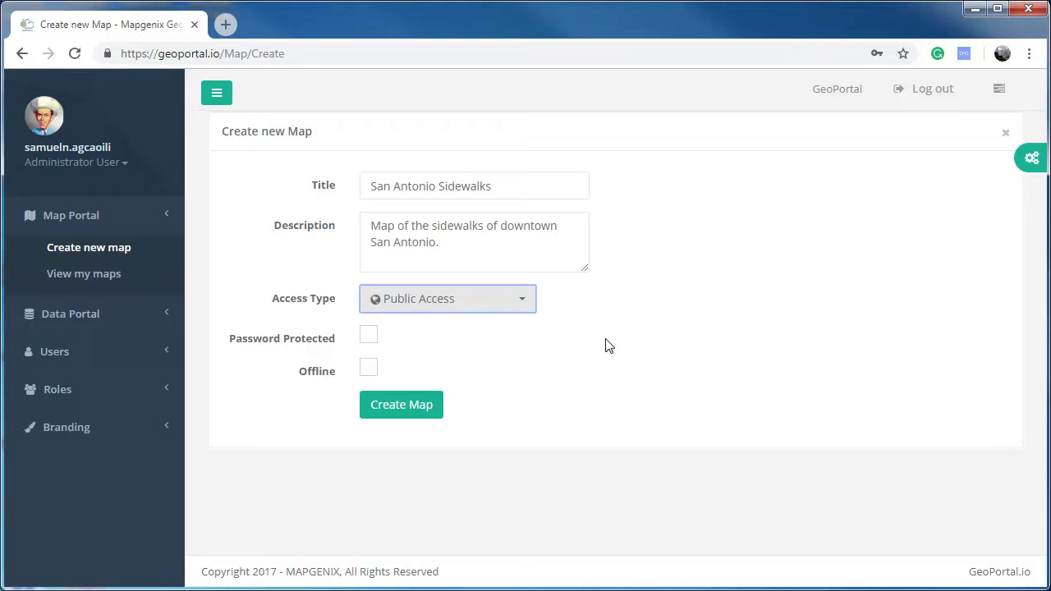
- Create the San Antonio Sidewalks map and open it in the Map Manager
click(393, 408)
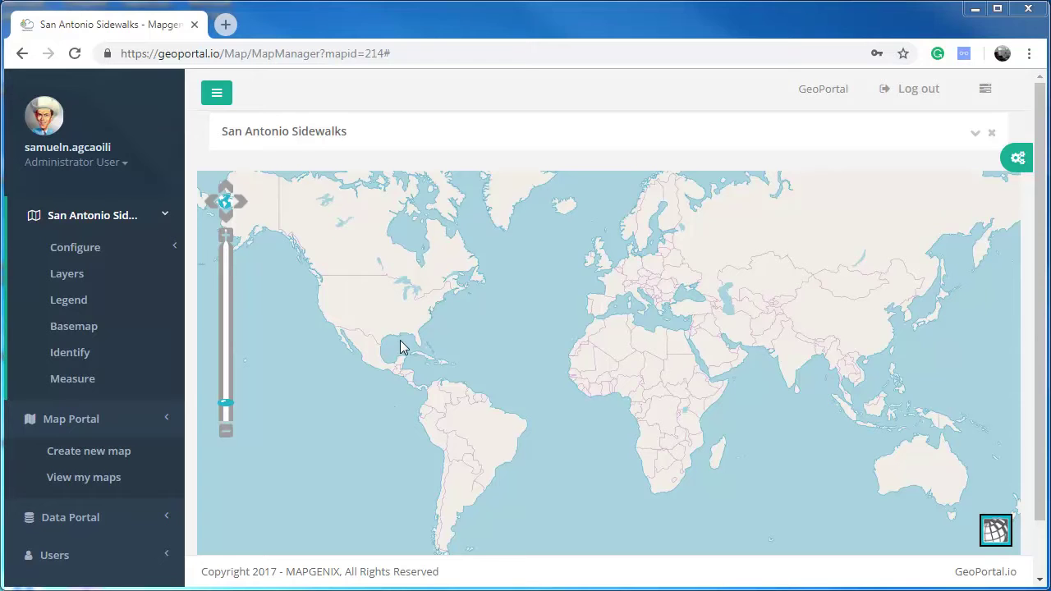
- Zoom from the world view through Texas down to the downtown San Antonio street grid
drag(360, 320, 408, 355)
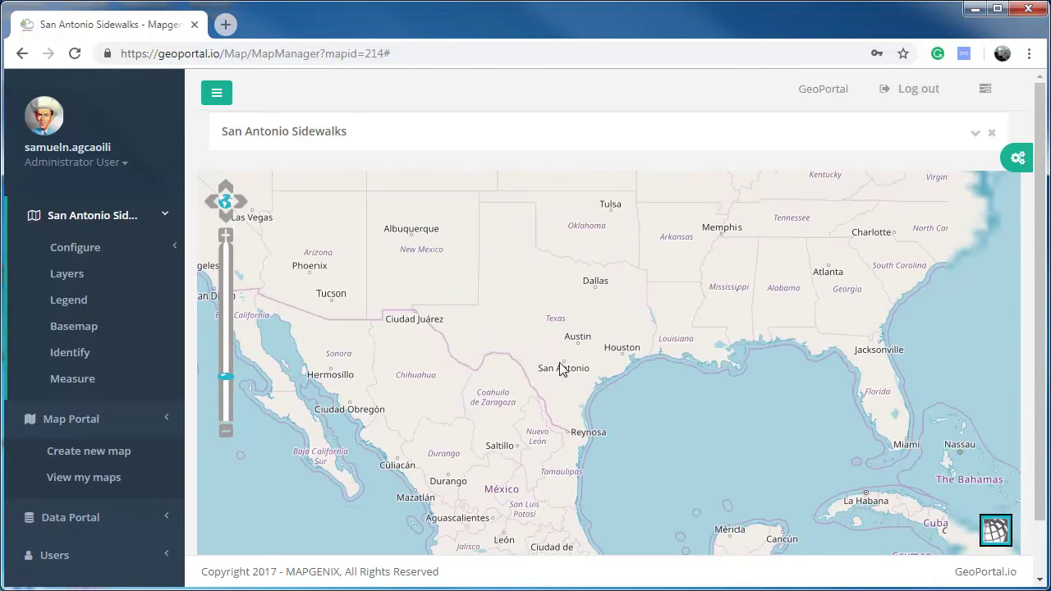
scroll(556, 360, up, 4)
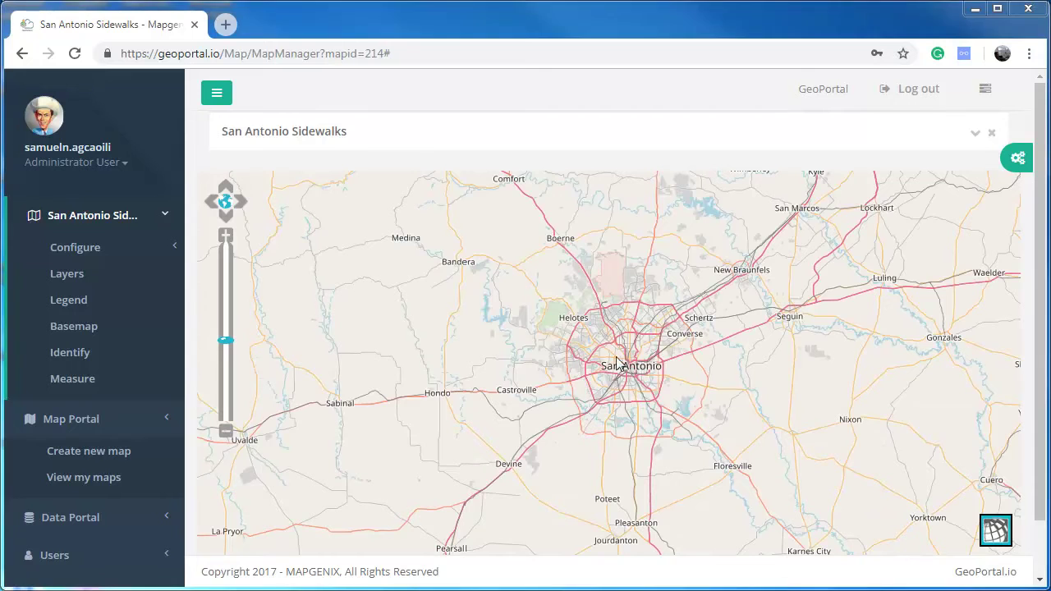
scroll(656, 386, up, 3)
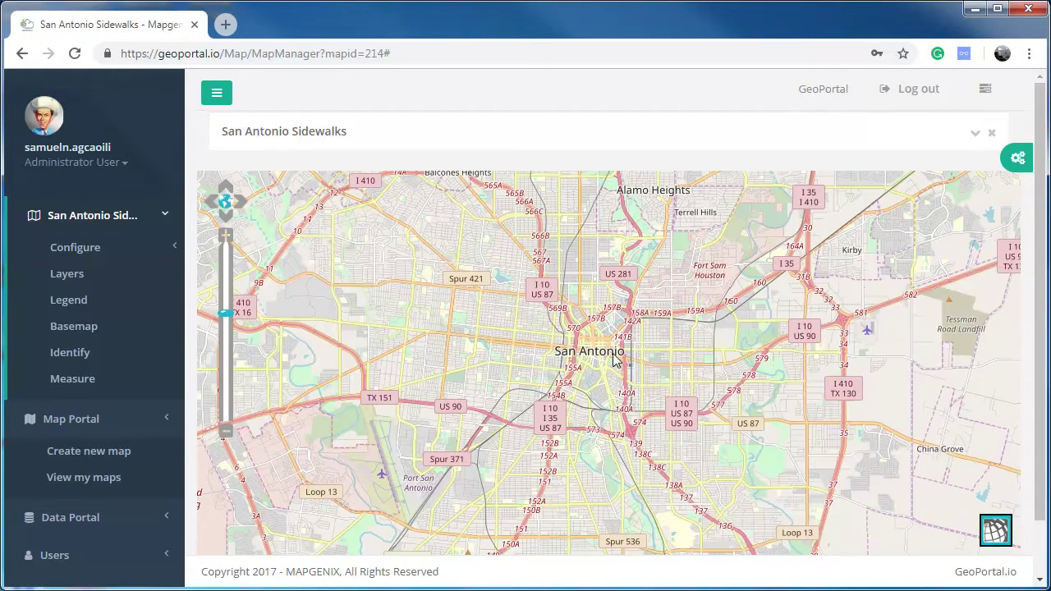
scroll(645, 425, up, 1)
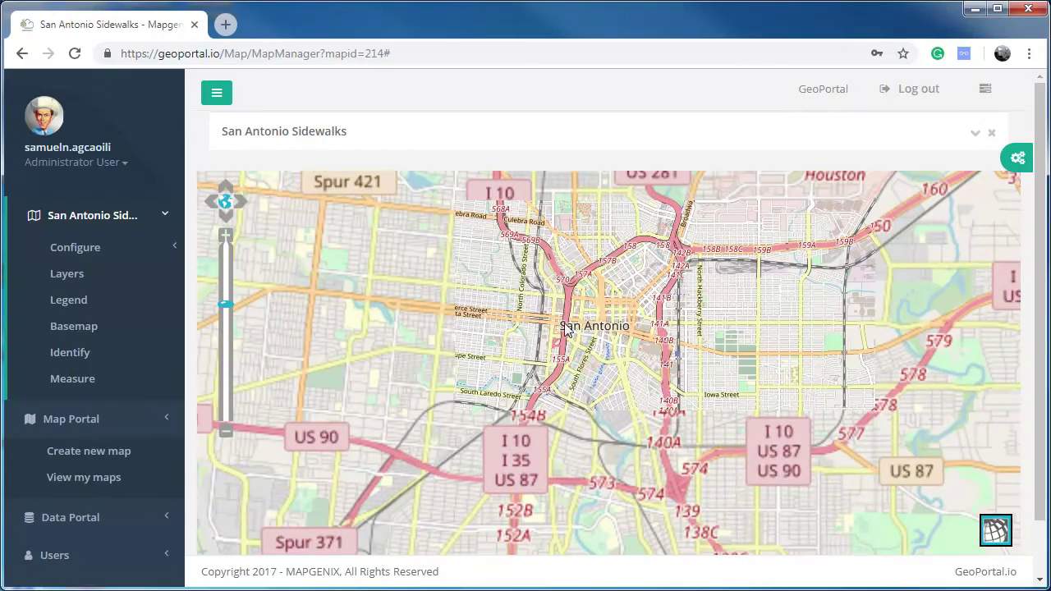
drag(541, 297, 672, 417)
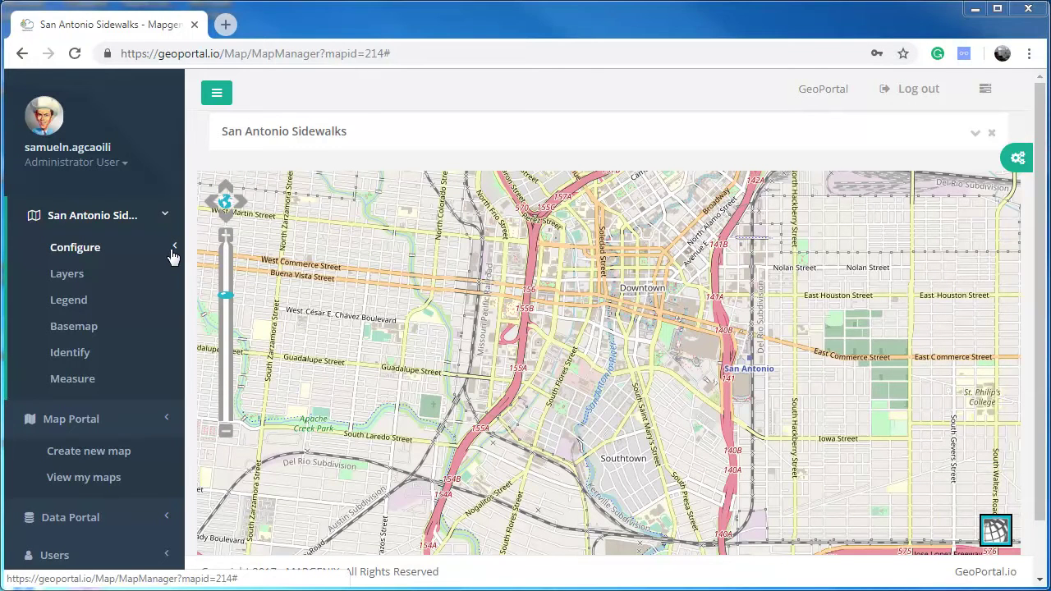
- In Configure > General, choose 'Use extent of the currently visible map' and save
click(172, 256)
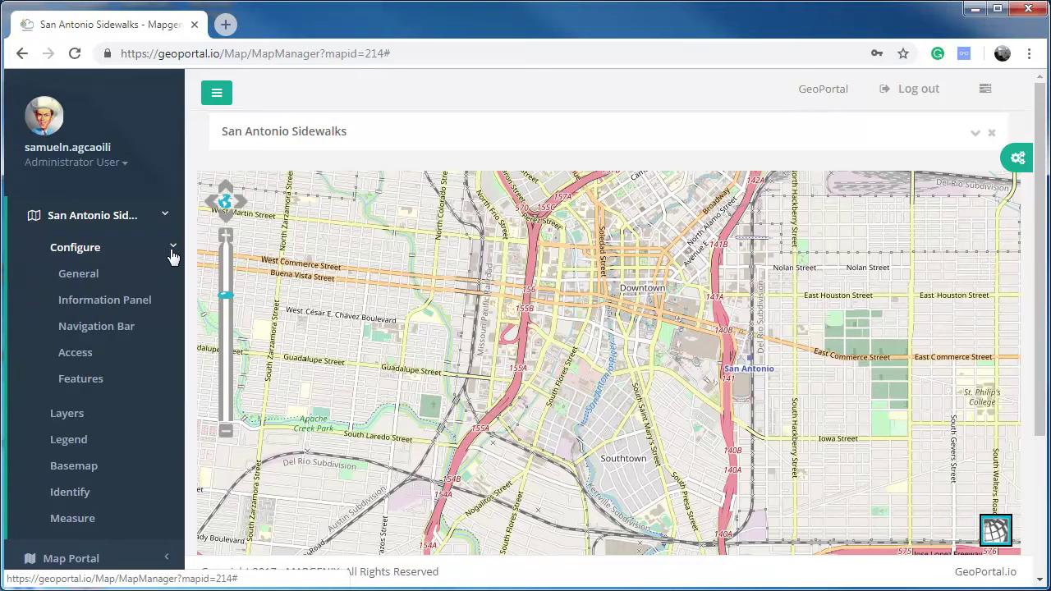
click(82, 281)
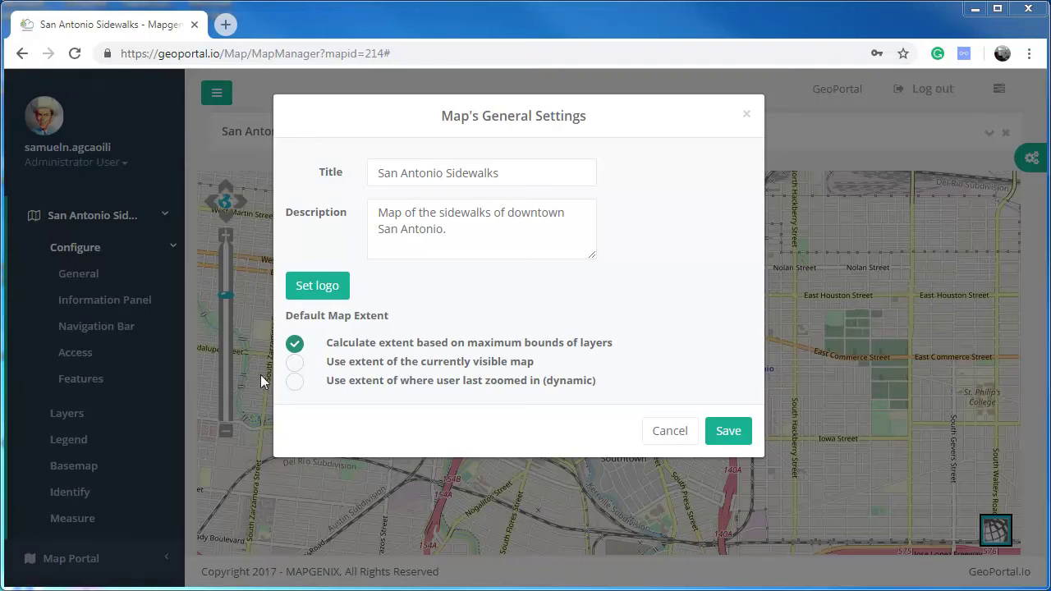
click(295, 363)
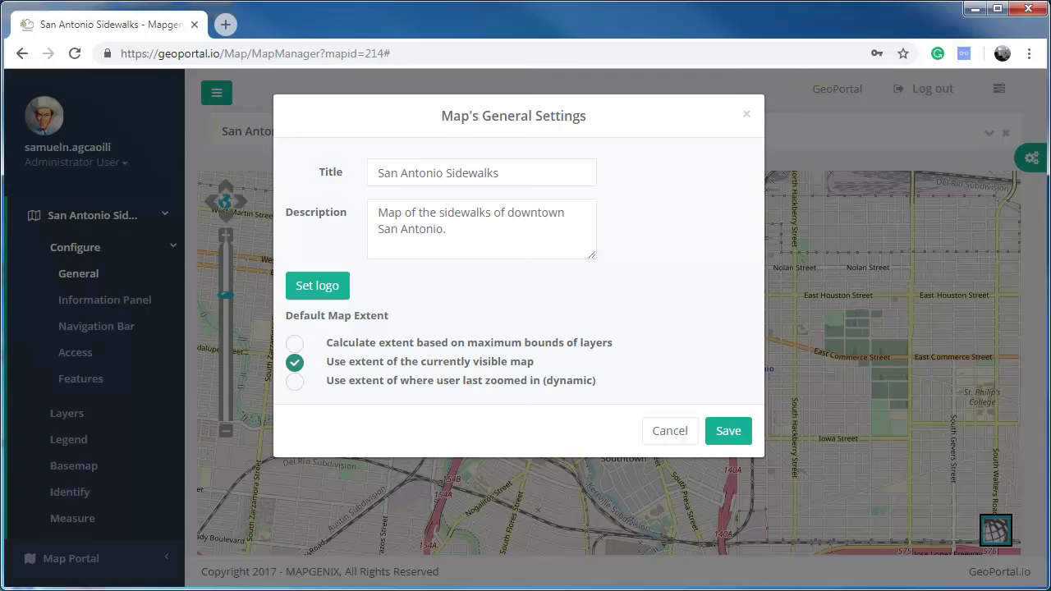
click(728, 433)
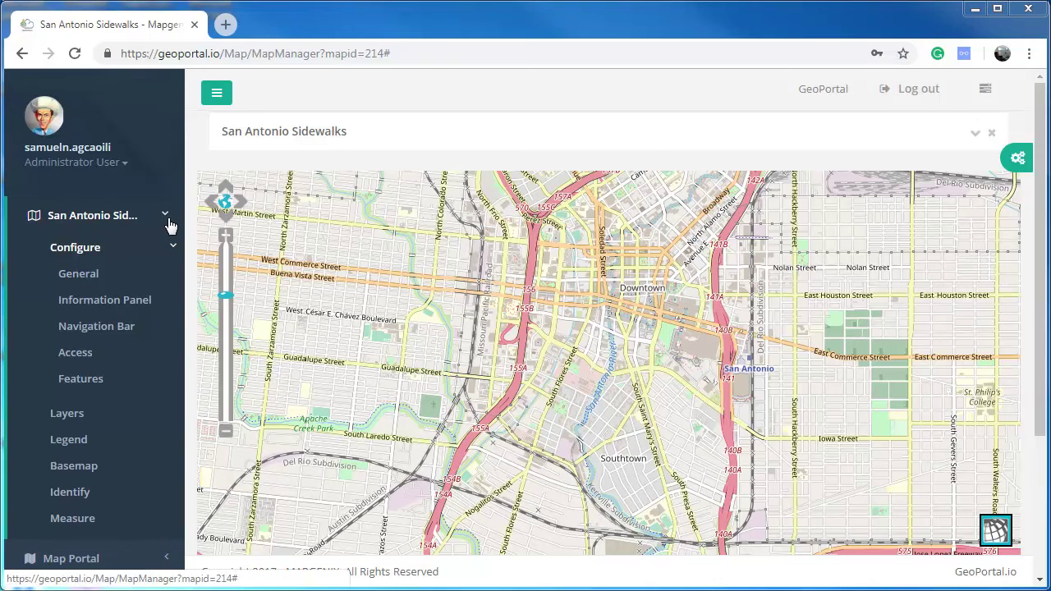
- Find San Antonio Sidewalks with its thumbnail in View my maps and reopen it
click(168, 221)
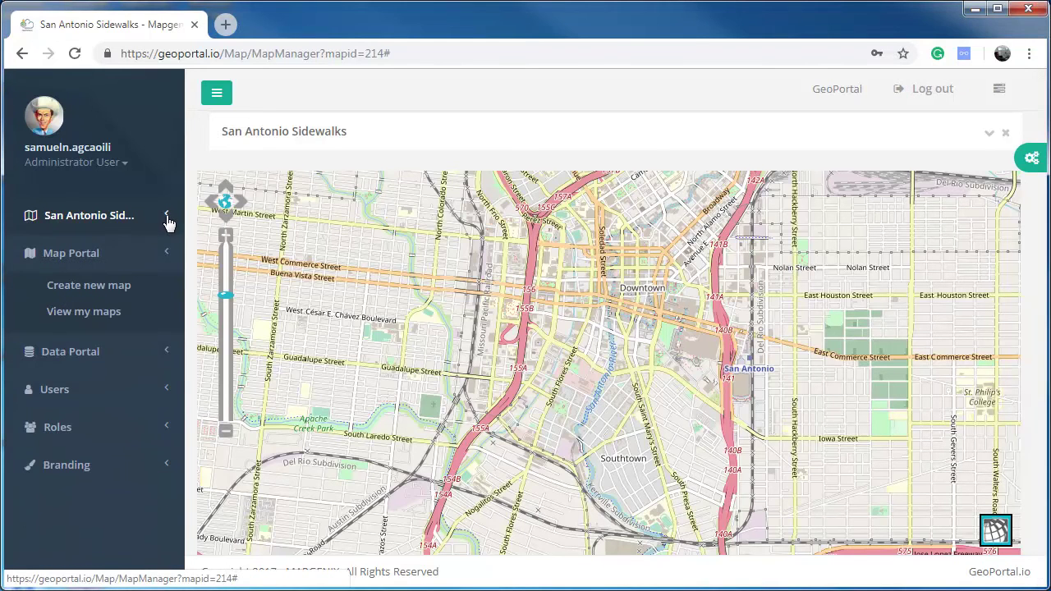
click(94, 317)
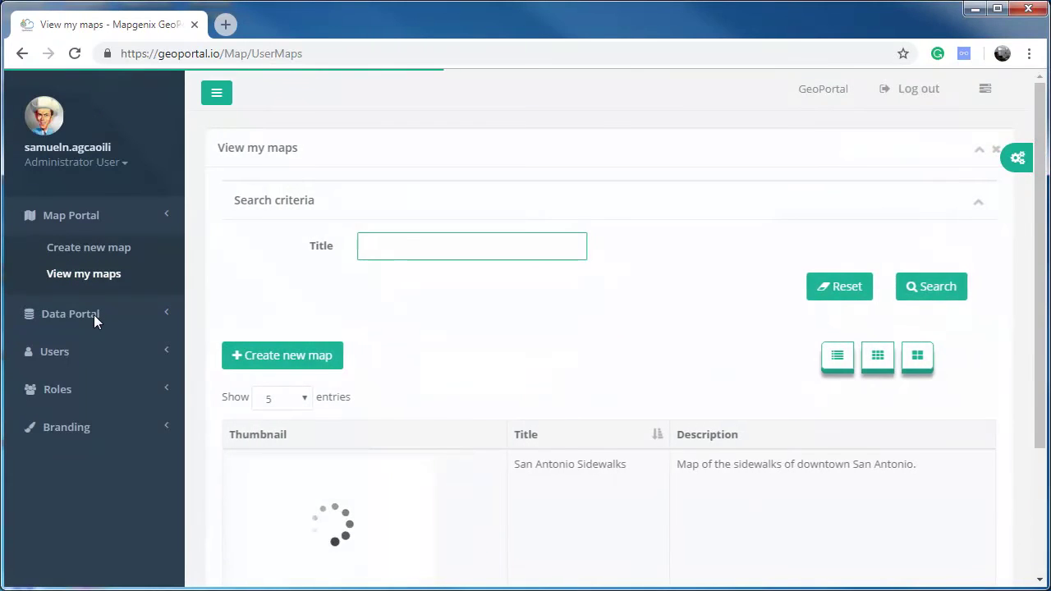
scroll(596, 361, down, 2)
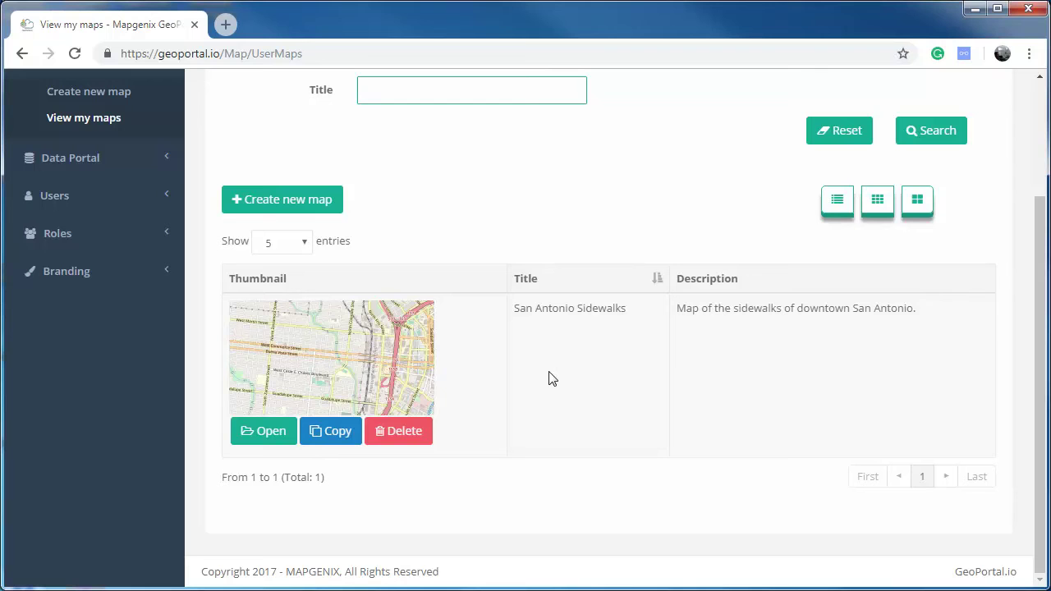
click(270, 433)
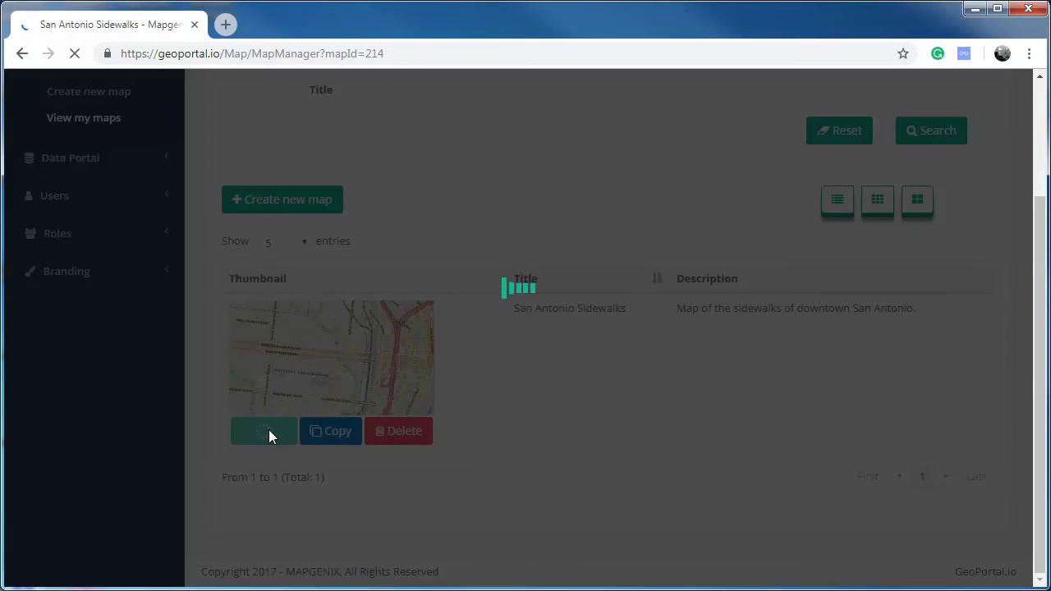